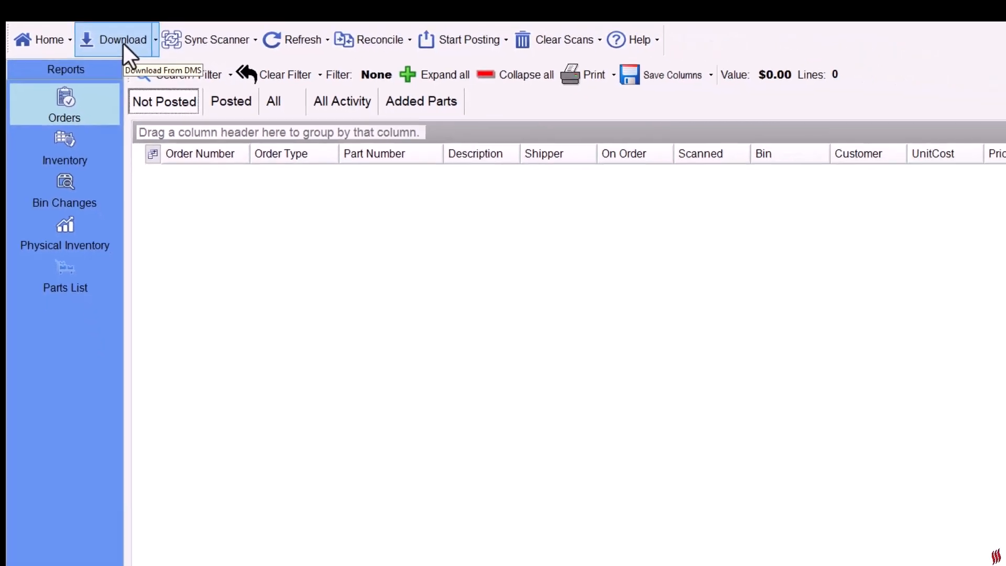
# Download the data from the DMS with the Inventory option in the Download Wizard.
pyautogui.click(91, 31)
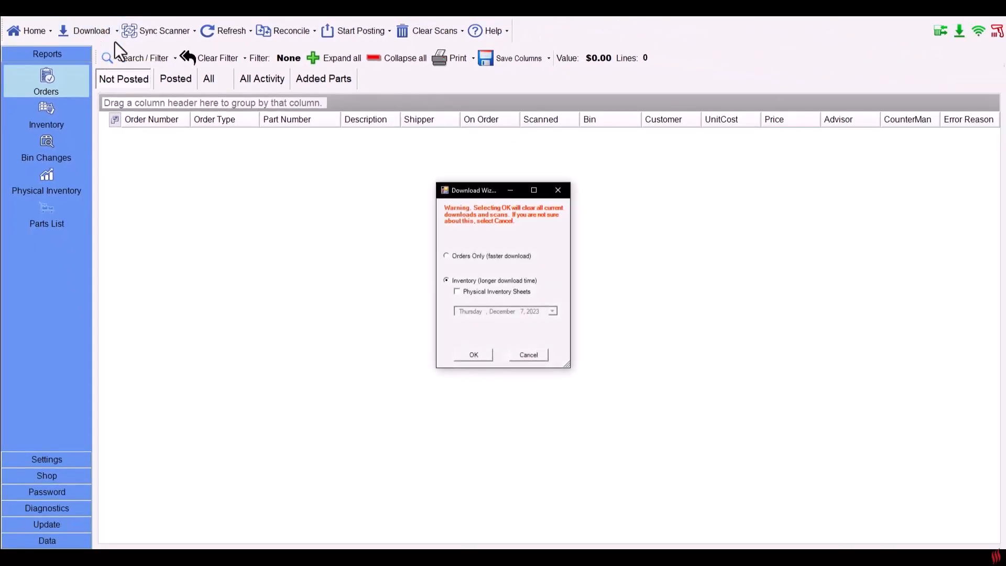
pyautogui.click(465, 357)
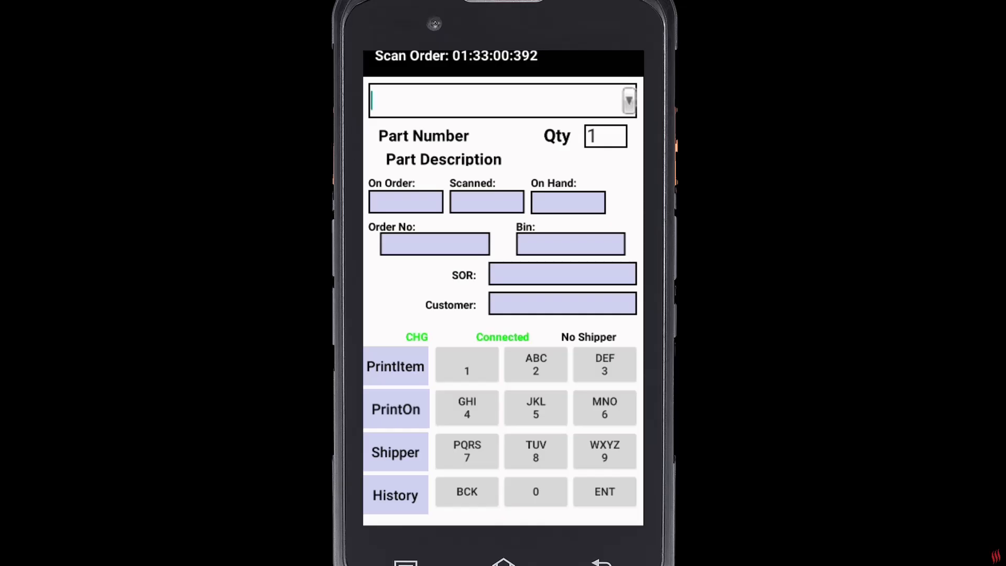
# On the scanner's Scan Order screen, enter part 68200192AD, and receive a quantity of 5 for trailer tow connector 68573359AA.
pyautogui.write('68200192AD')
pyautogui.press('Return')
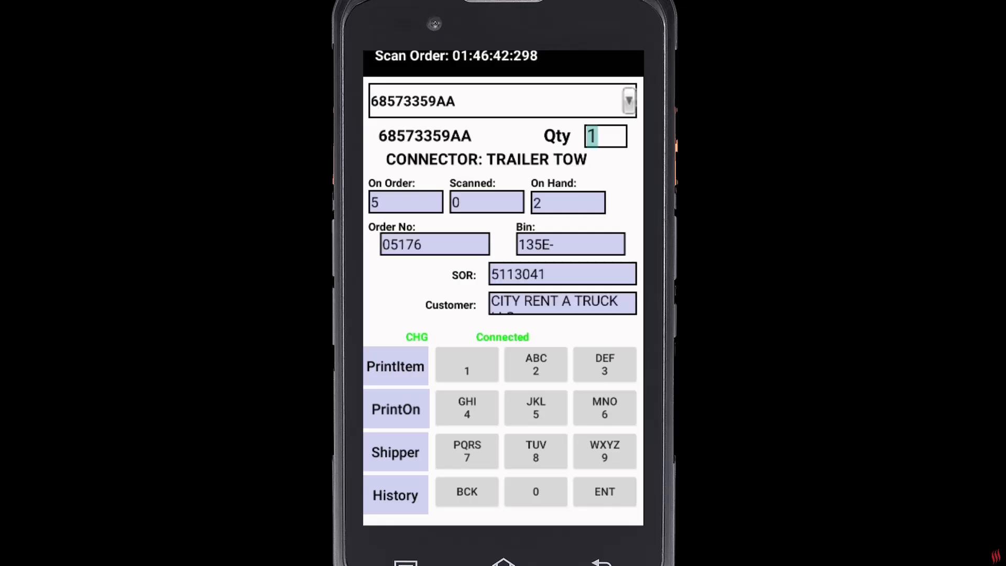
pyautogui.write('5')
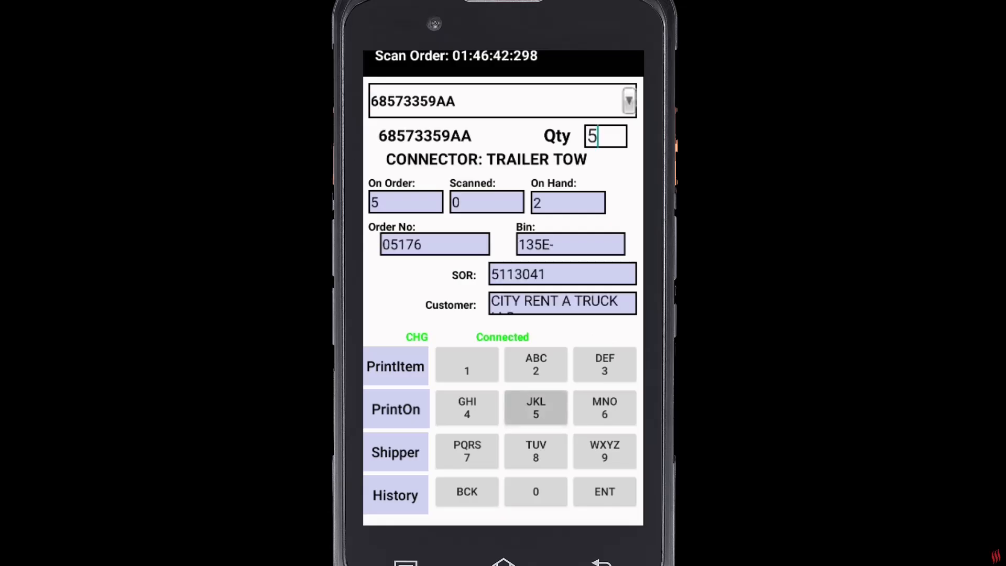
pyautogui.press('Return')
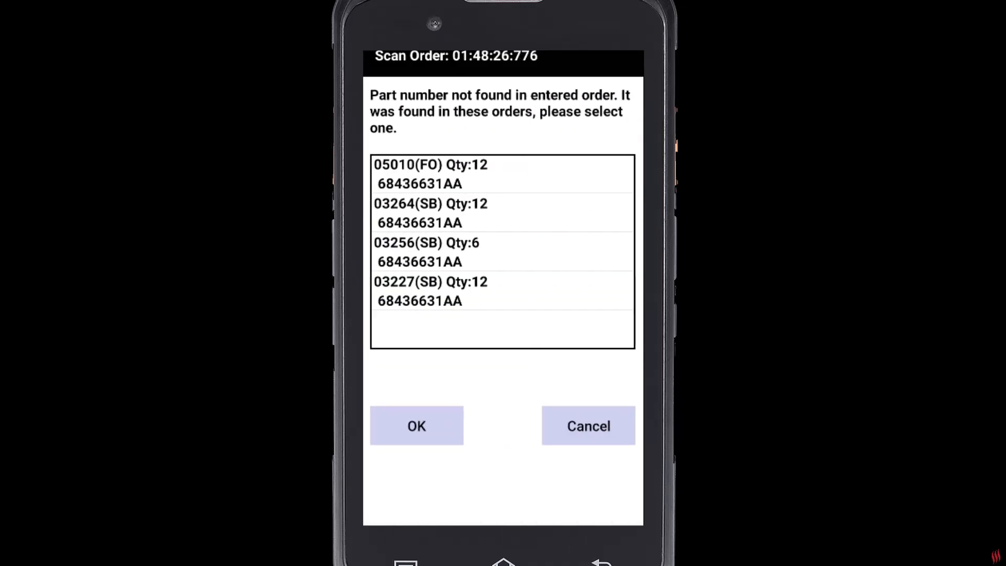
# Assign part 68436631AA to the FO order with quantity 12 and receive a quantity of 1.
pyautogui.click(502, 173)
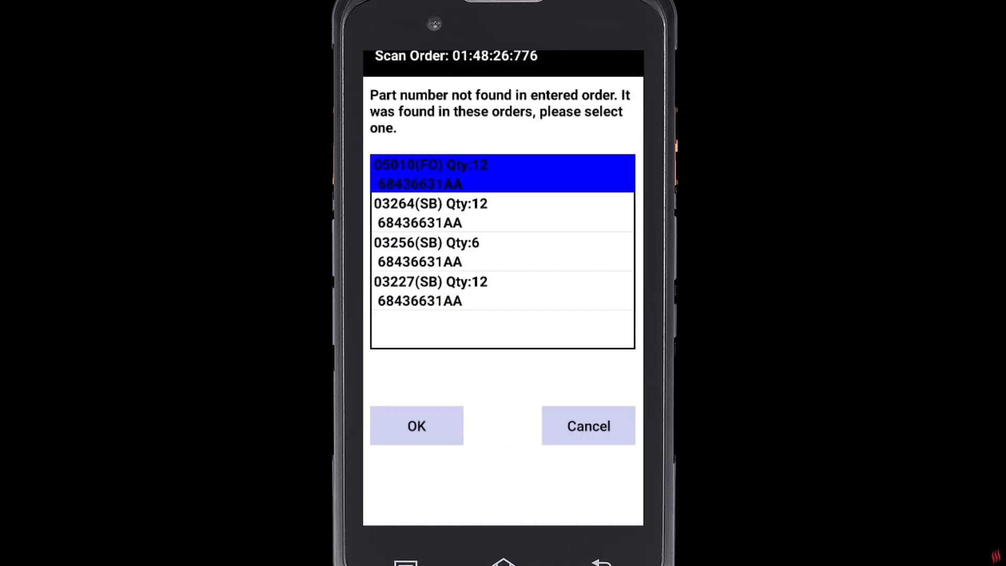
pyautogui.press('Return')
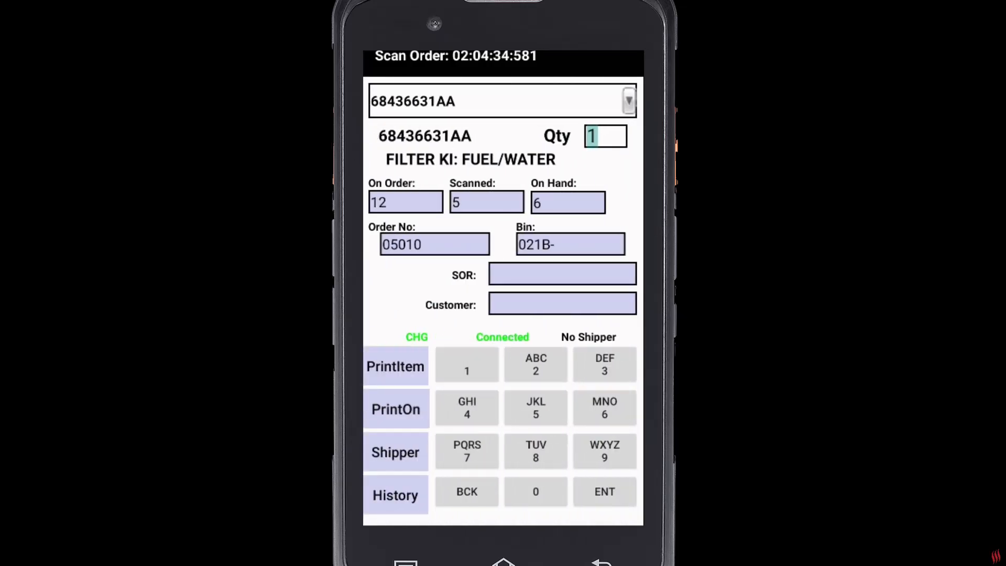
pyautogui.press('Return')
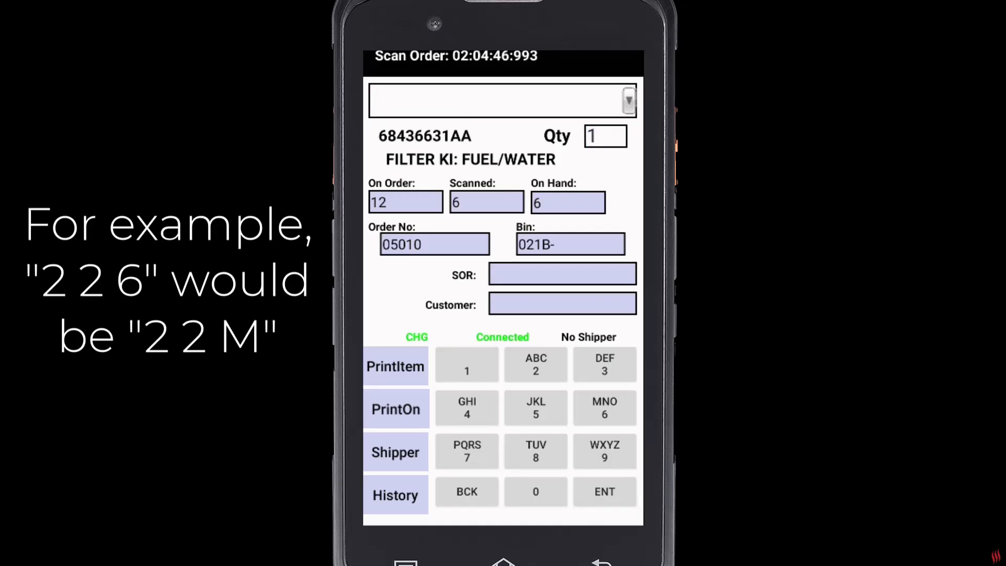
# Look up a part with the keypad digits 2268 and choose 2AMV0147AA from the matches.
pyautogui.write('226')
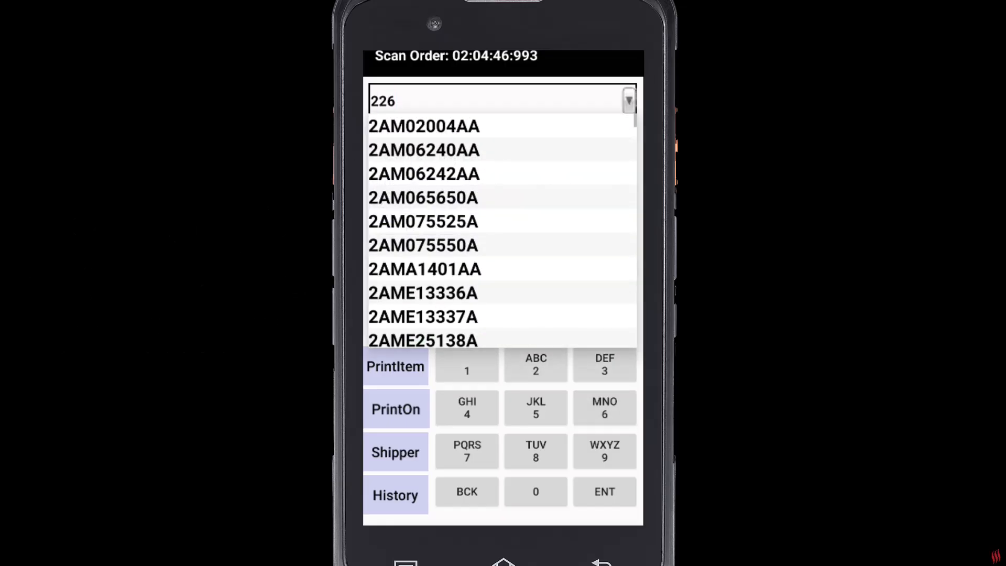
pyautogui.write('8')
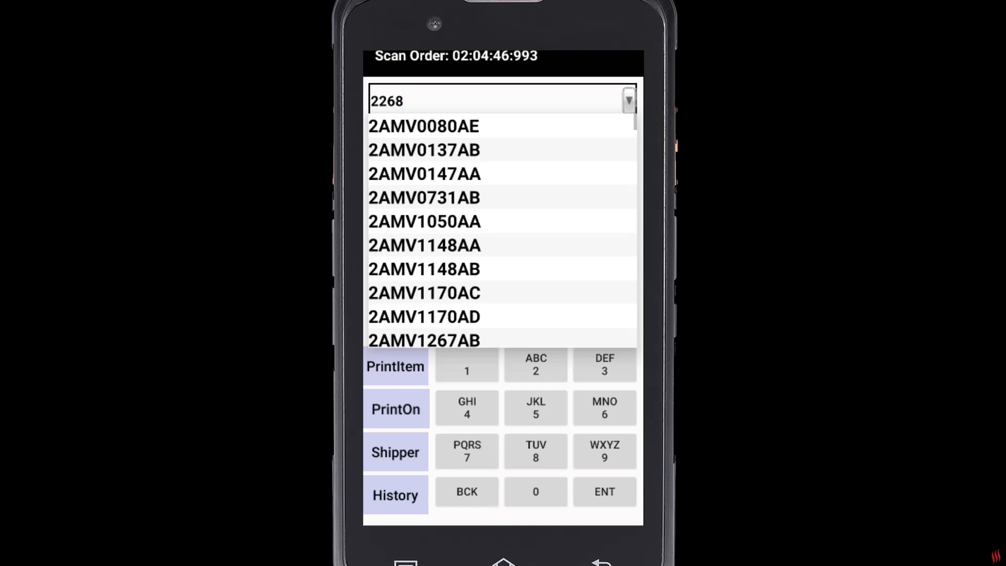
pyautogui.click(425, 173)
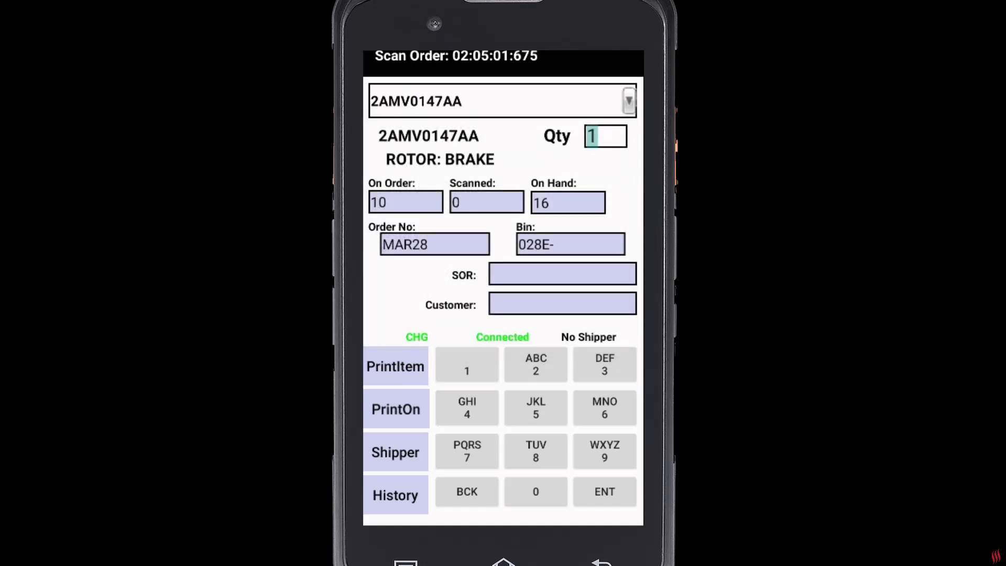
# Receive a quantity of 10 for brake rotor 2AMV0147AA, and accept its Scan Order History entry with quantity 1.
pyautogui.click(466, 364)
pyautogui.click(535, 491)
pyautogui.click(605, 491)
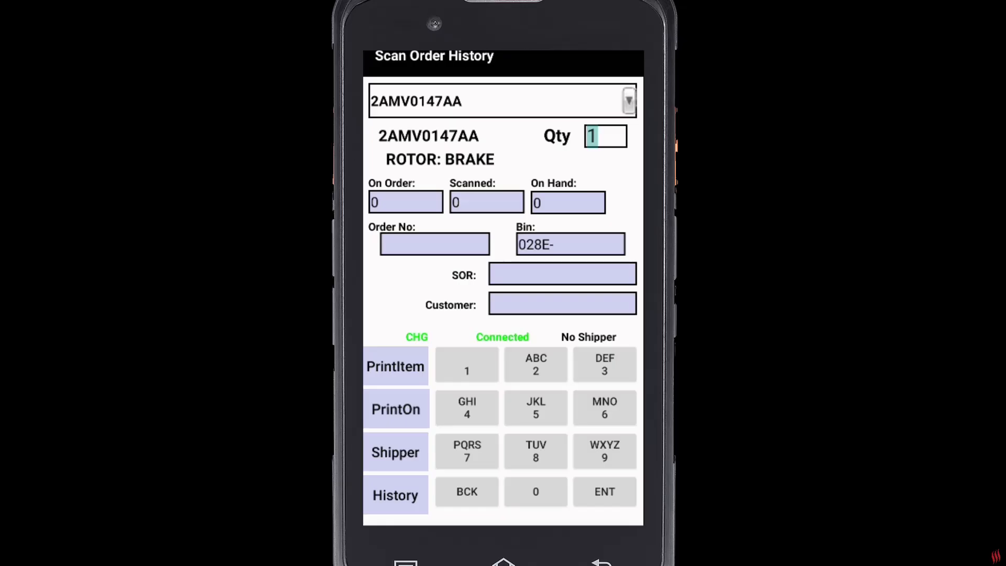
pyautogui.click(604, 492)
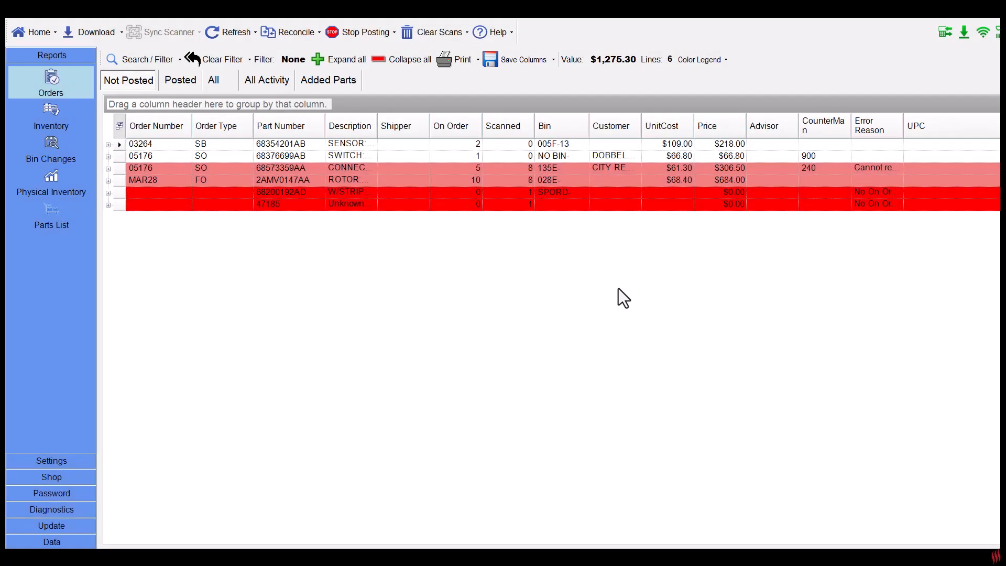
# In the desktop Not Posted report, change the scan quantity of part 68573359AA to 5 and retry its errors.
pyautogui.rightClick(620, 173)
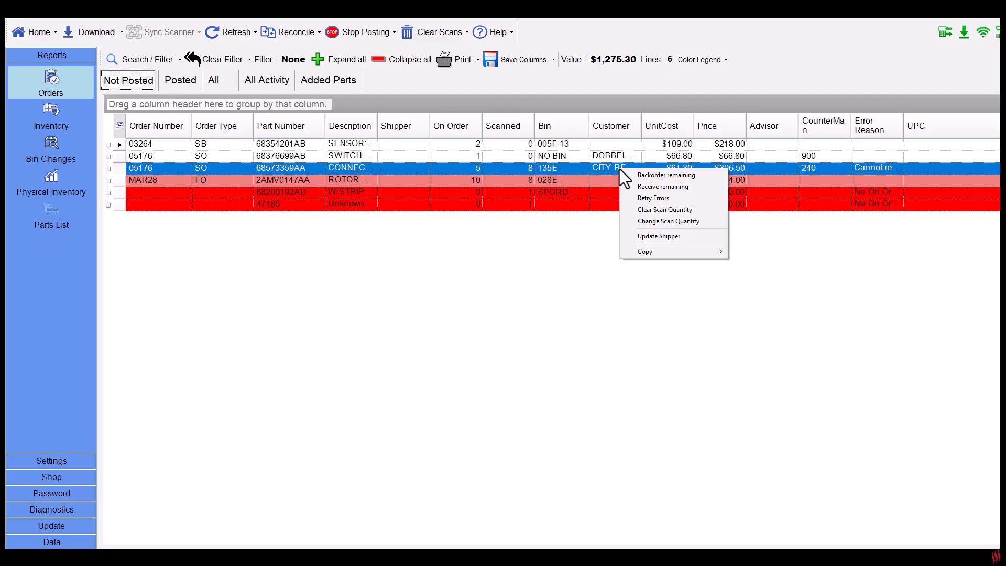
pyautogui.click(619, 167)
pyautogui.rightClick(621, 168)
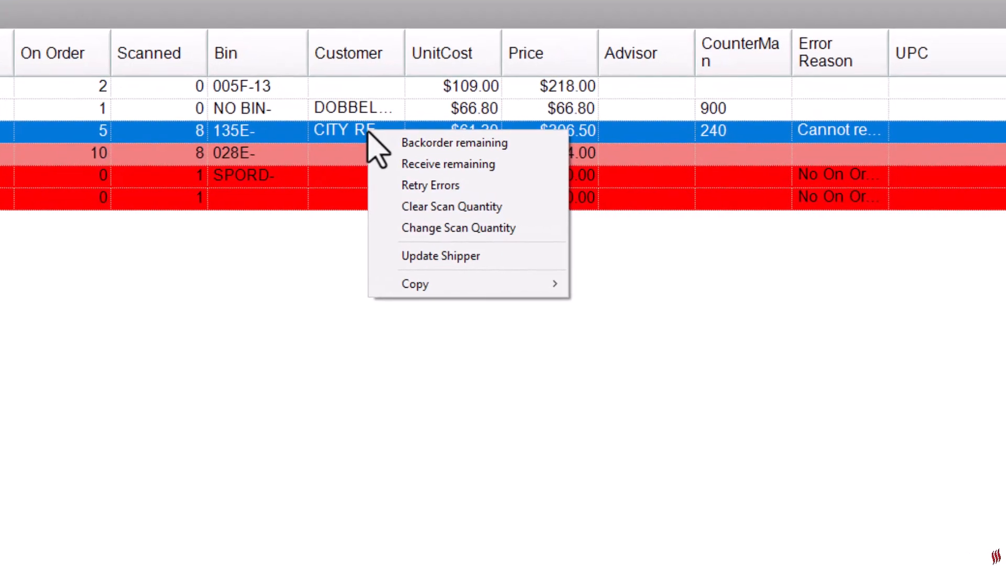
pyautogui.click(443, 228)
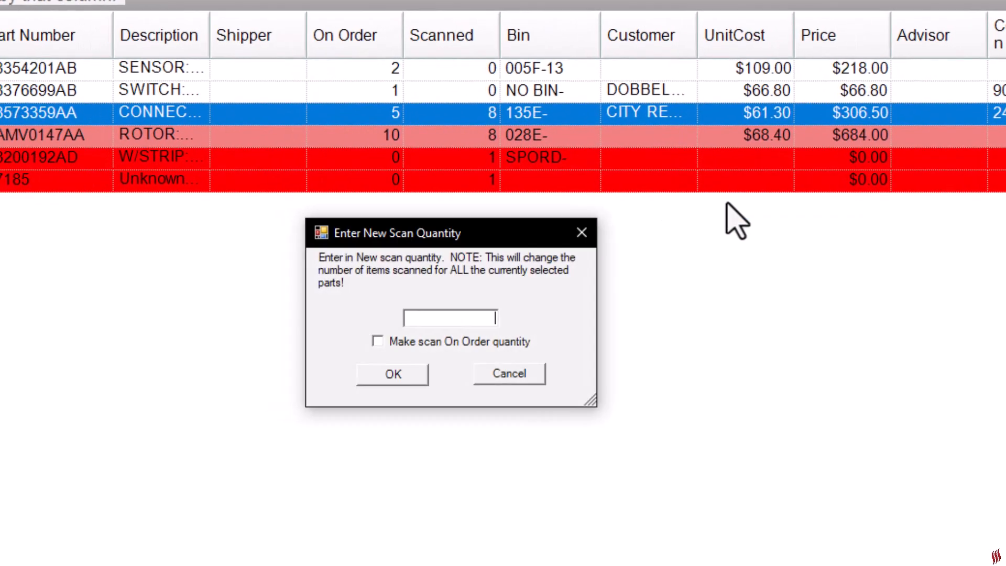
pyautogui.write('5')
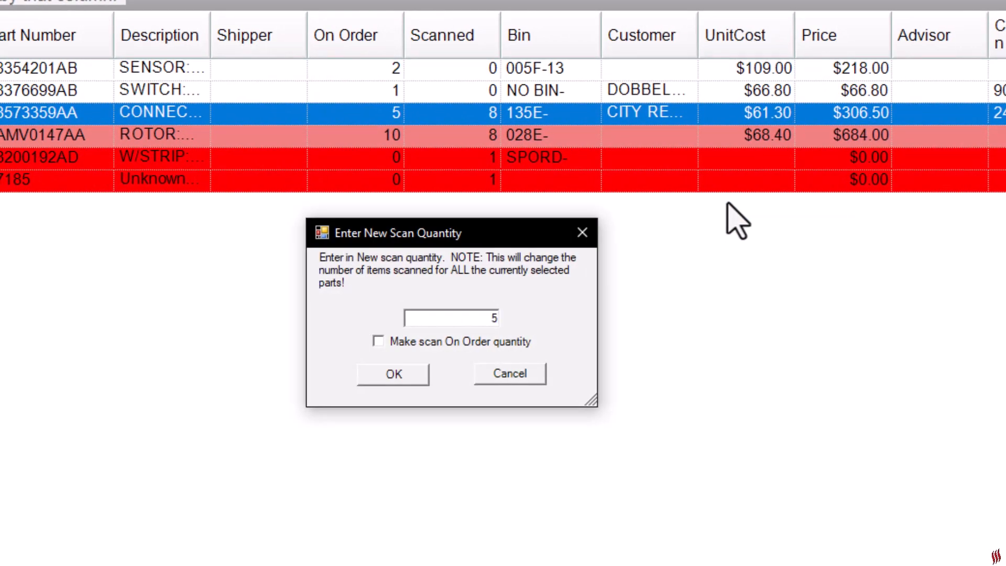
pyautogui.click(411, 376)
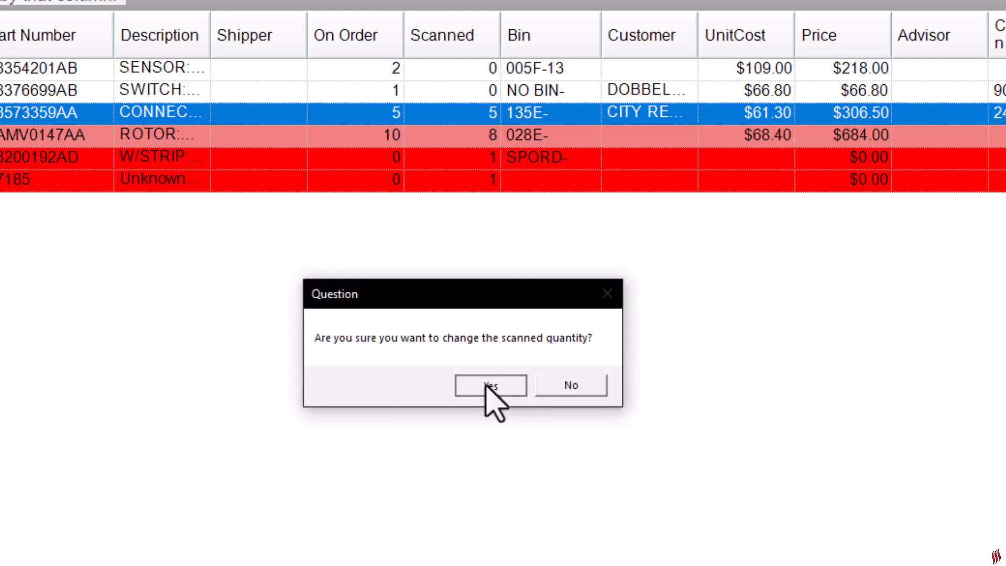
pyautogui.click(486, 385)
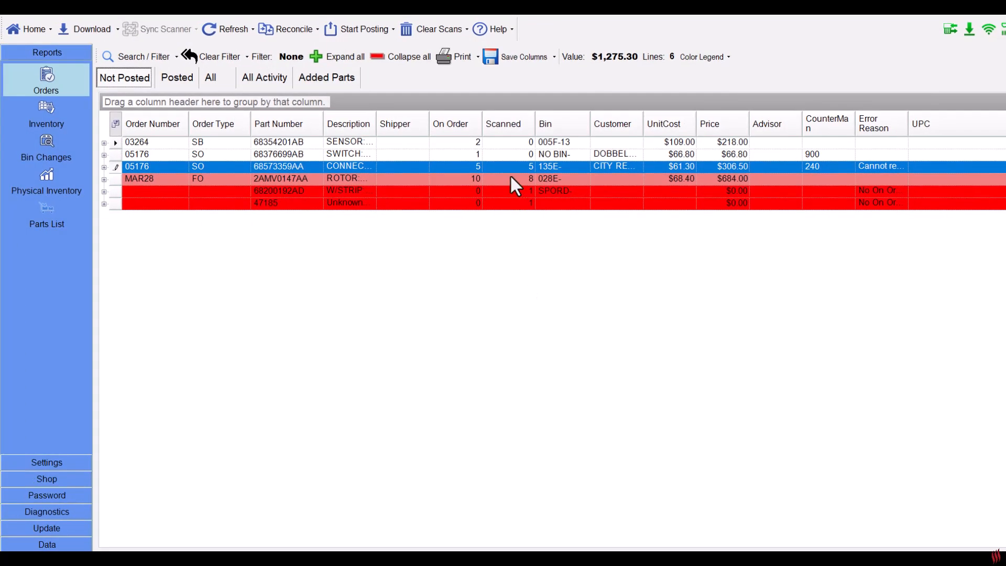
pyautogui.rightClick(509, 168)
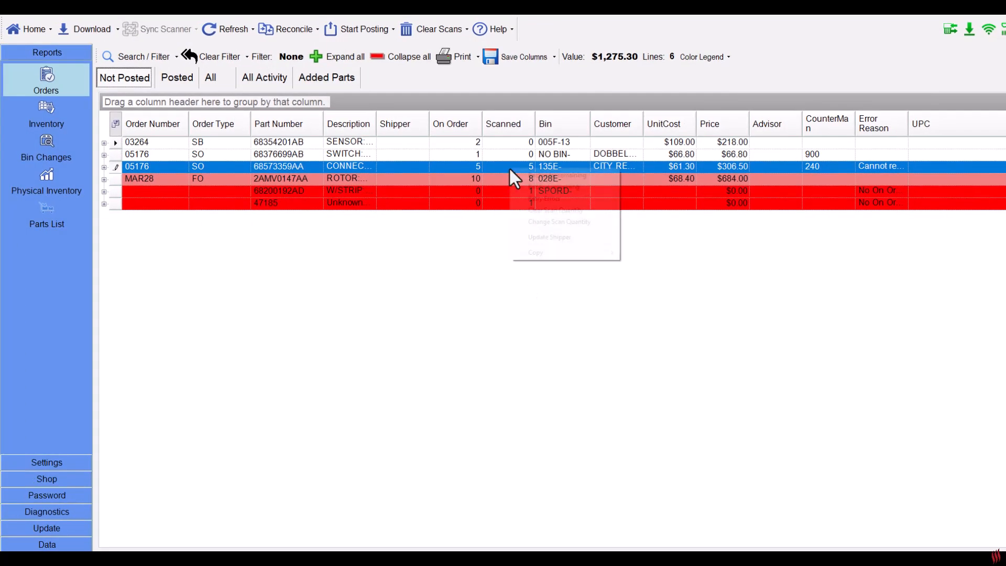
pyautogui.click(530, 199)
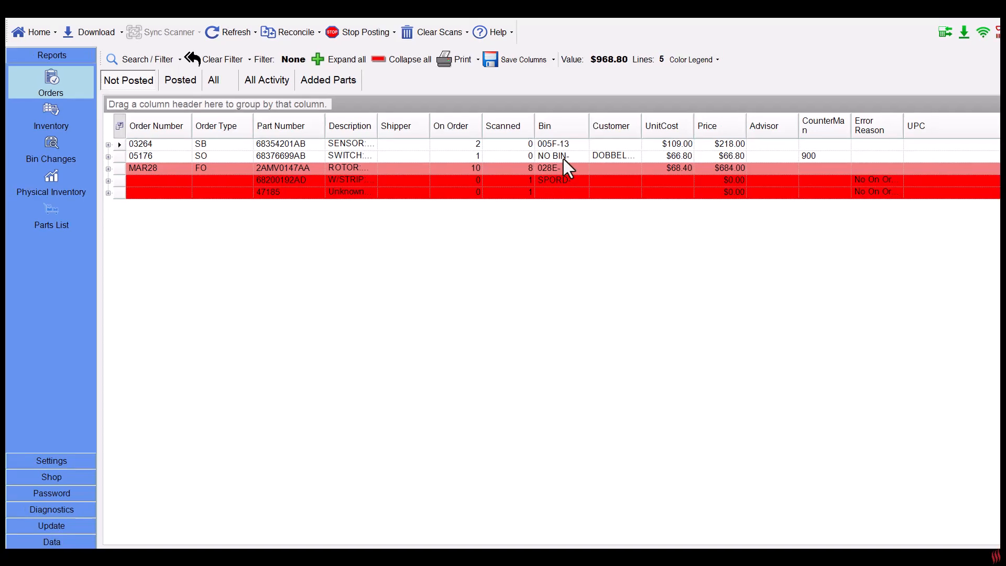
# Receive the remaining quantity of the unscanned switch, part 68376699AB.
pyautogui.click(563, 157)
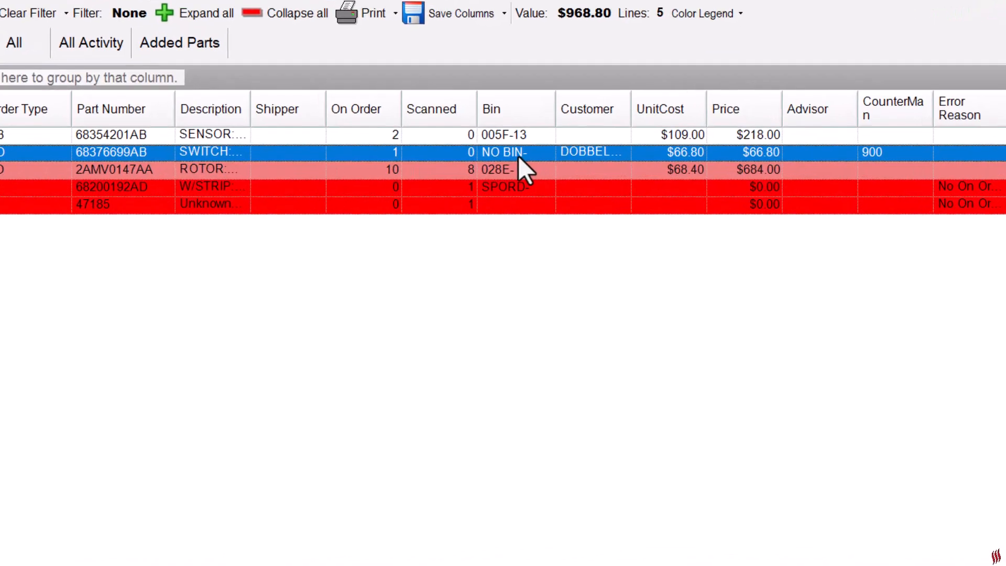
pyautogui.rightClick(519, 157)
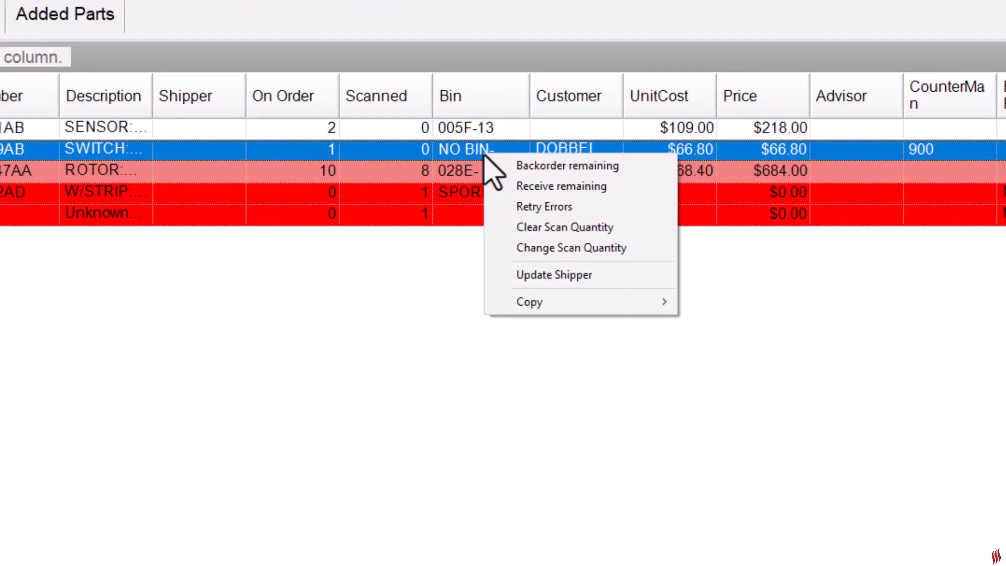
pyautogui.click(518, 187)
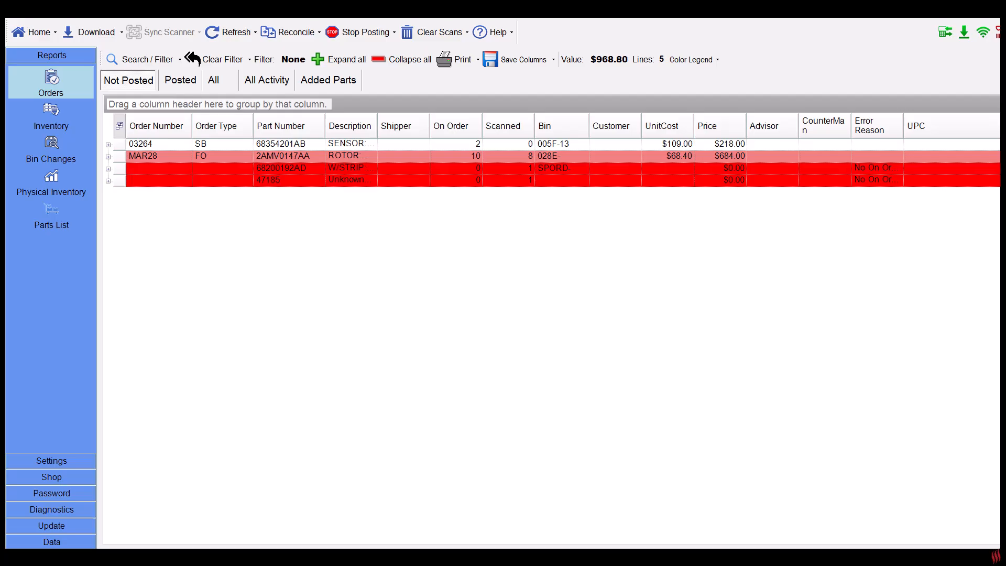
# Review the posted orders and the rotor line 2AMV0147AA, and check it against the orders not posted.
pyautogui.click(181, 80)
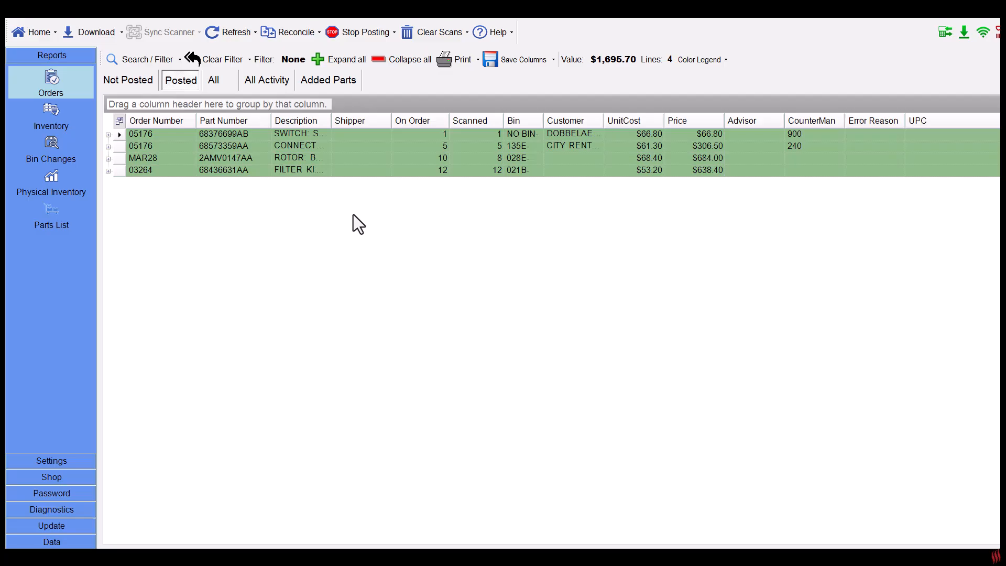
pyautogui.click(336, 159)
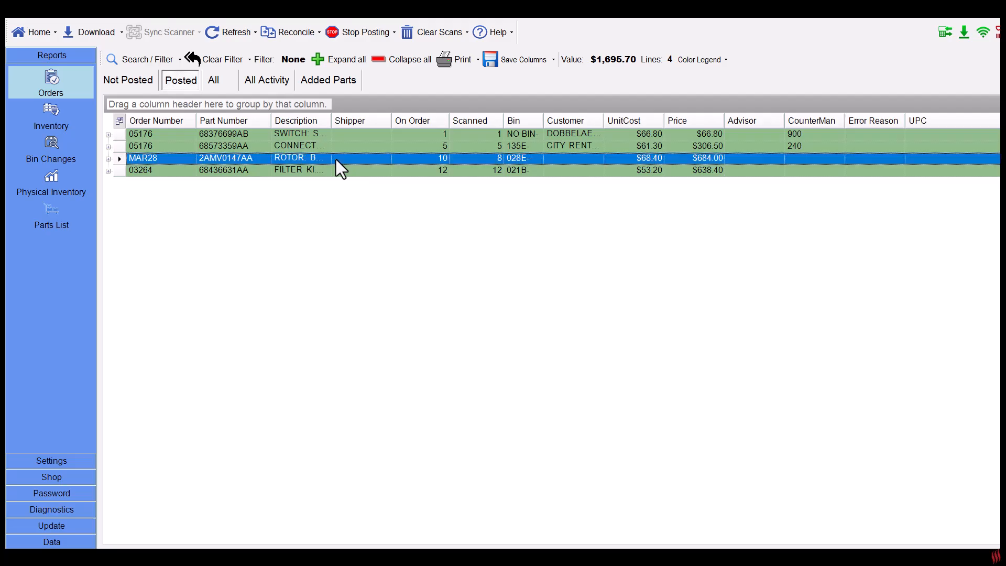
pyautogui.click(140, 78)
pyautogui.click(222, 157)
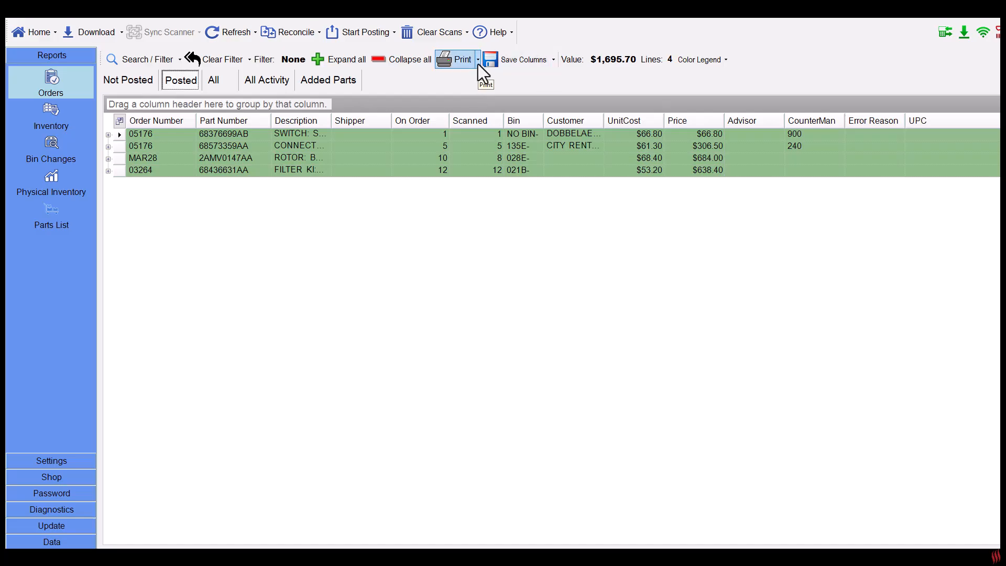
# Print the SOR sheets for the posted orders with the Microsoft Print to PDF printer.
pyautogui.click(478, 63)
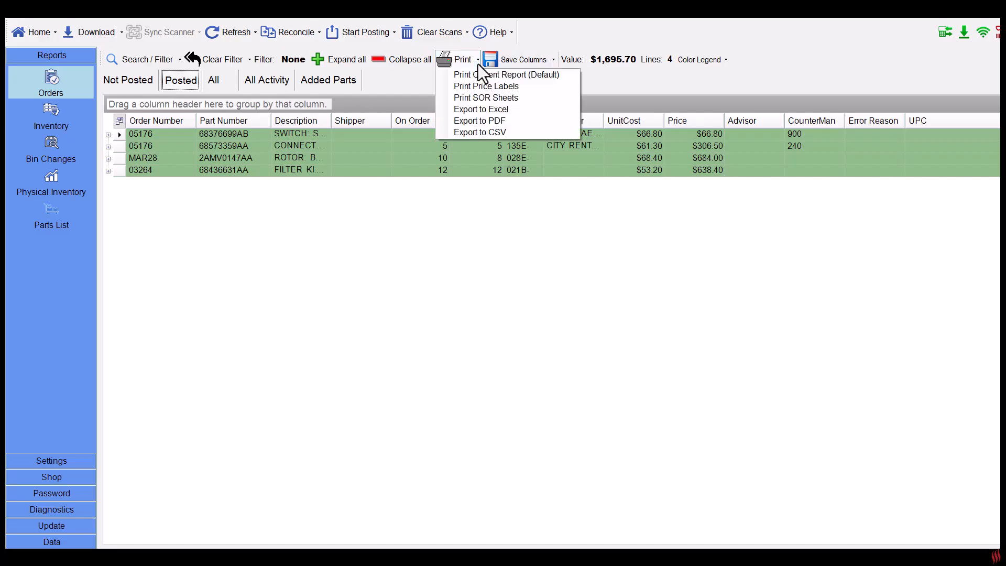
pyautogui.click(481, 99)
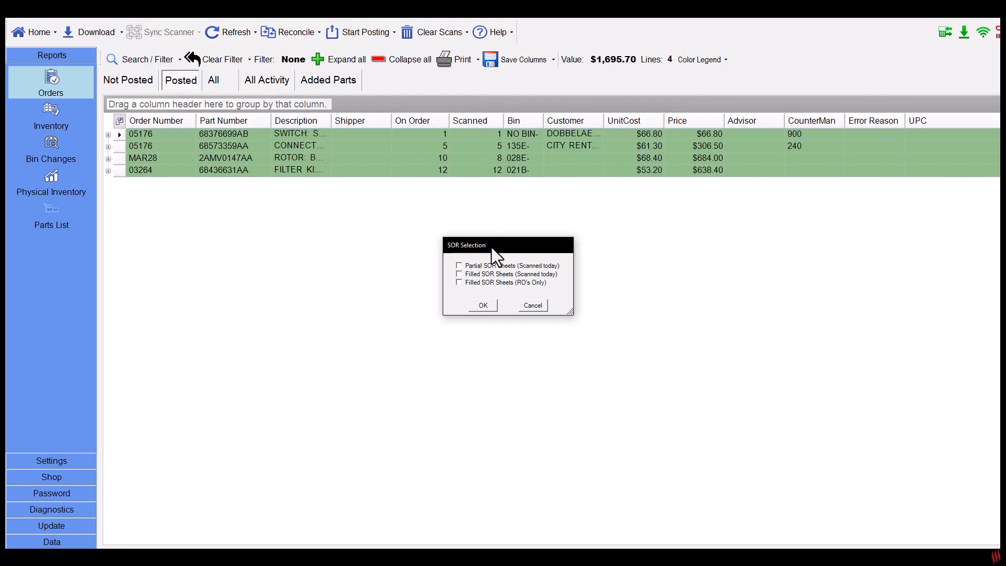
pyautogui.click(482, 306)
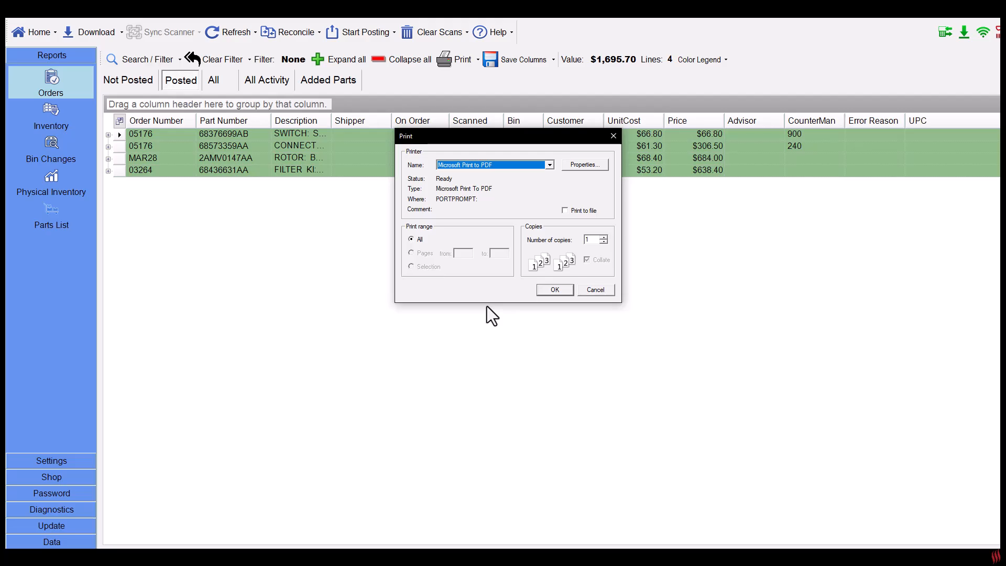
pyautogui.click(519, 164)
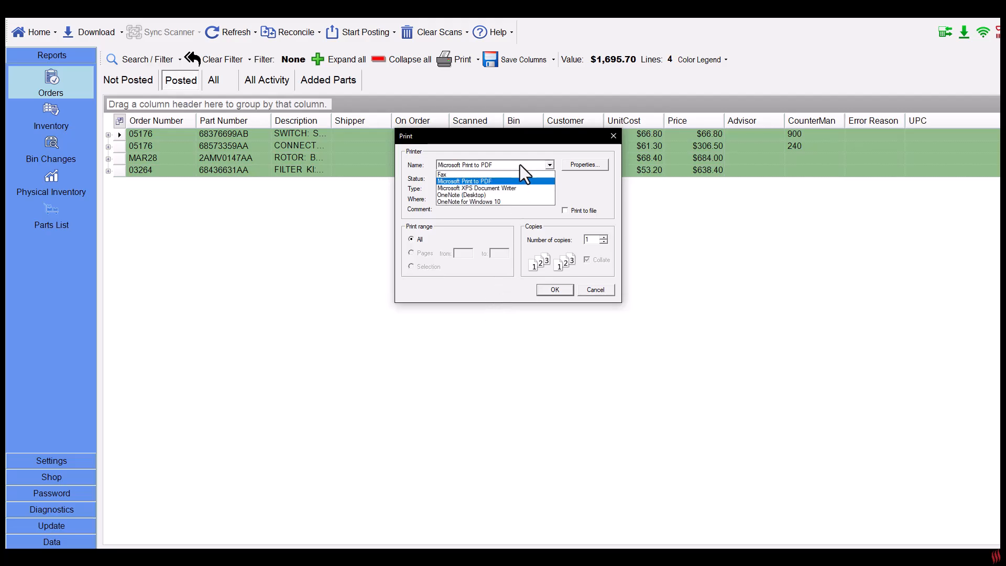
pyautogui.click(519, 165)
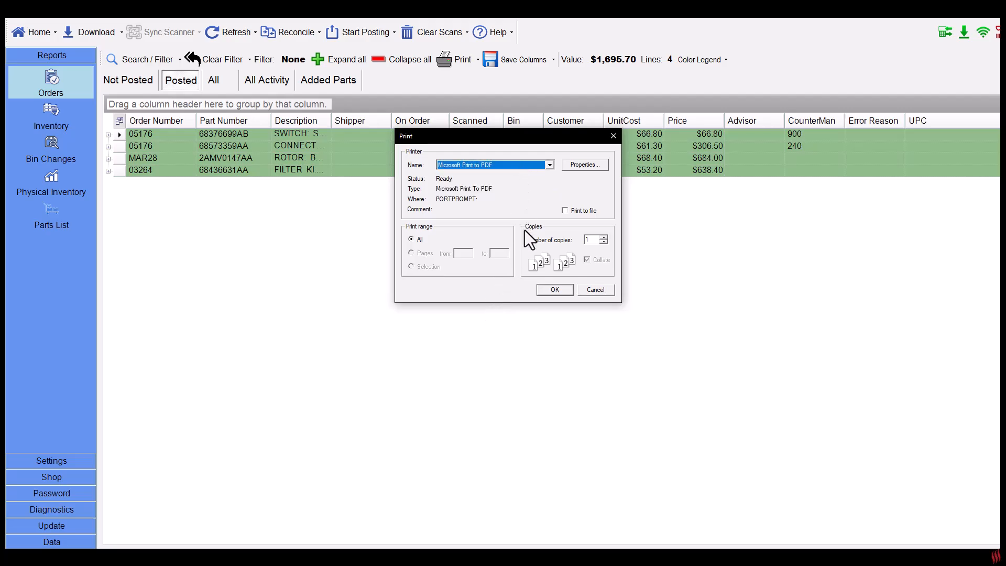
pyautogui.click(554, 290)
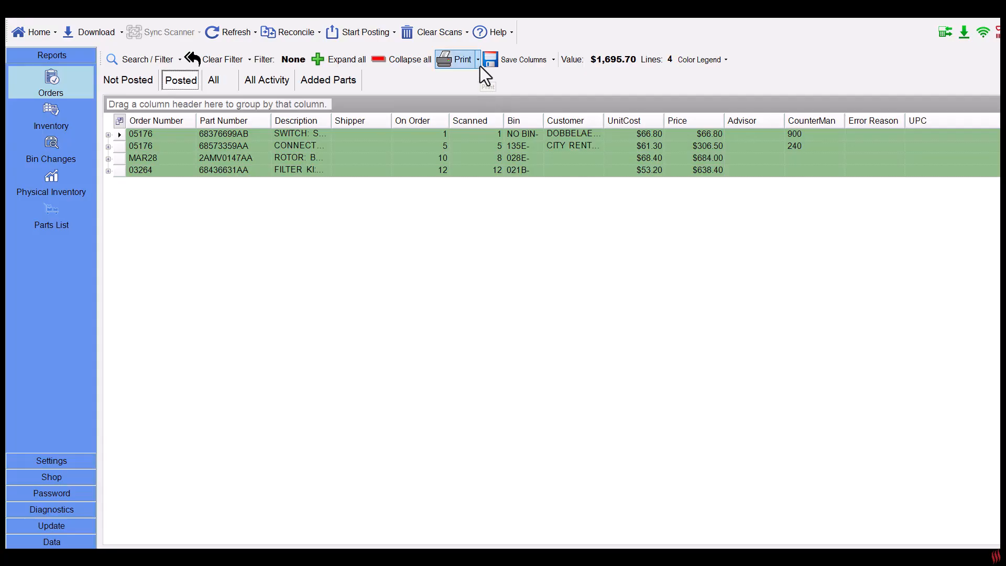
# Open the print and export options for the posted orders.
pyautogui.click(480, 66)
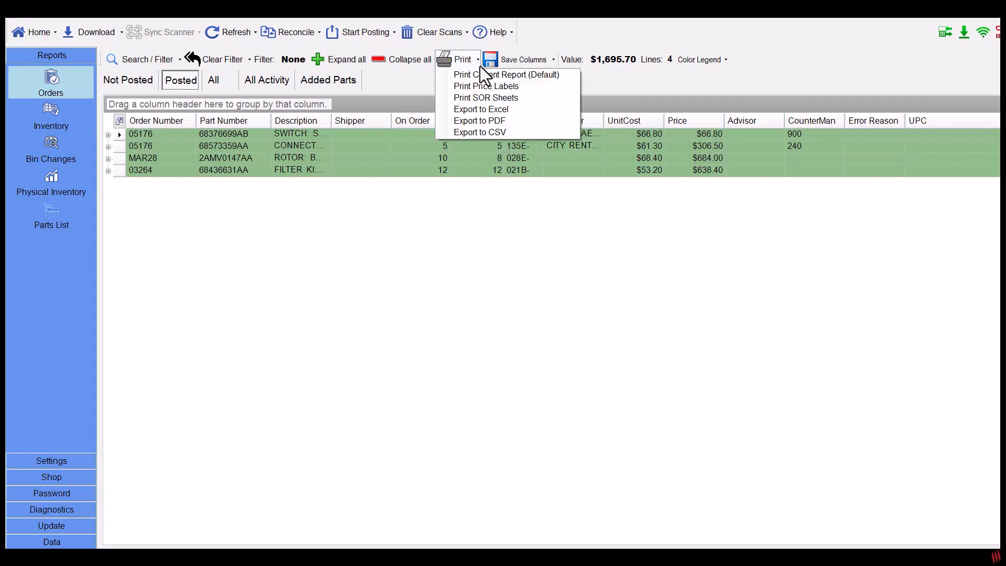